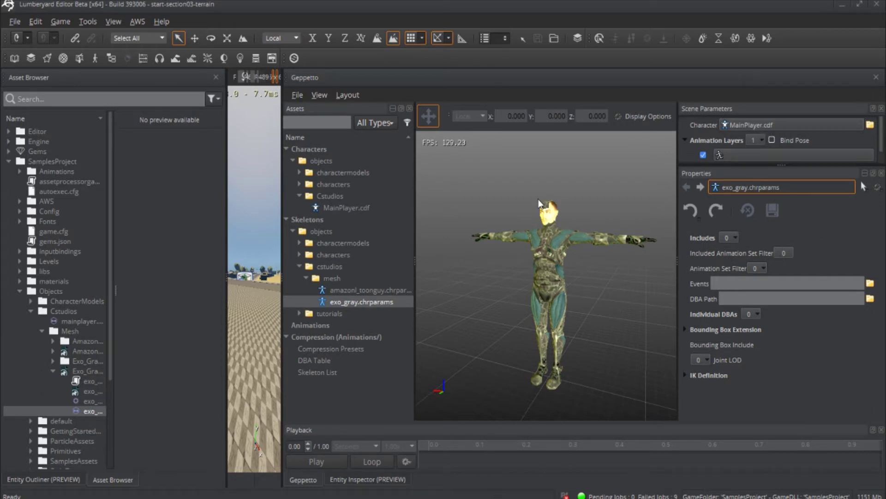
Step: Collapse the Skeletons objects folder in Geppetto's asset tree
left_click(295, 234)
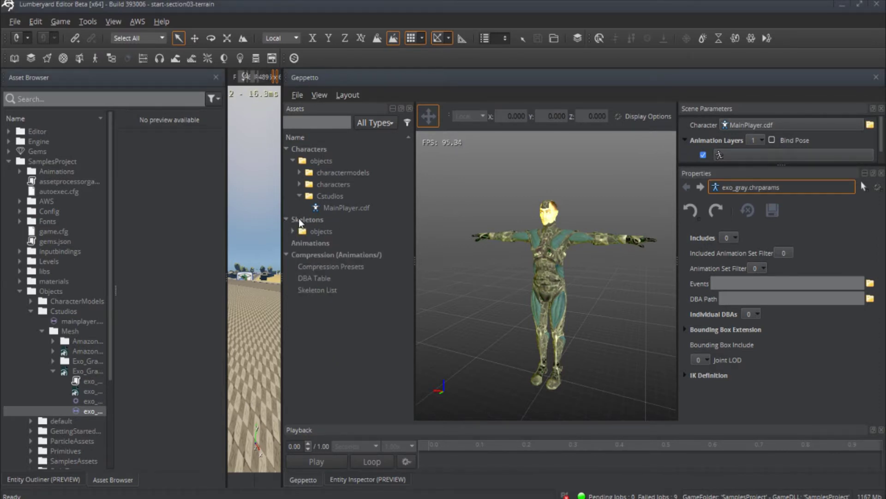
Step: Show the Skeleton List's exo_gray alias, then re-expand the Skeletons objects folder
left_click(312, 289)
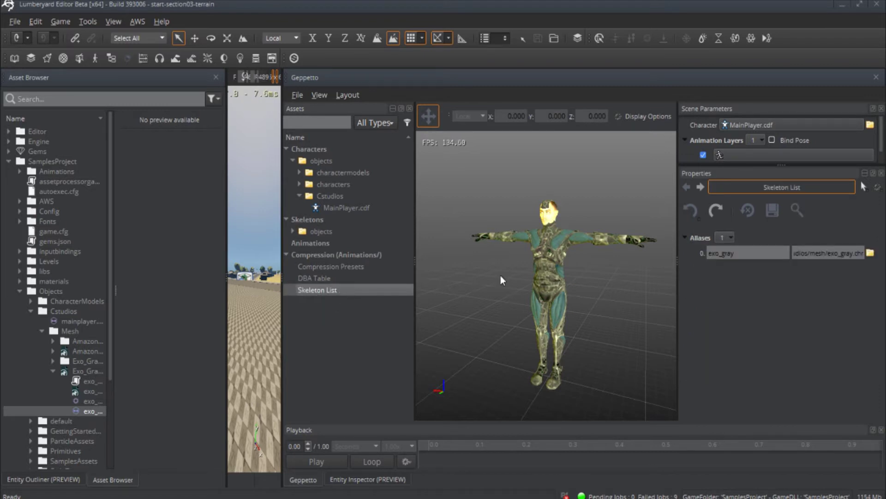
left_click(292, 231)
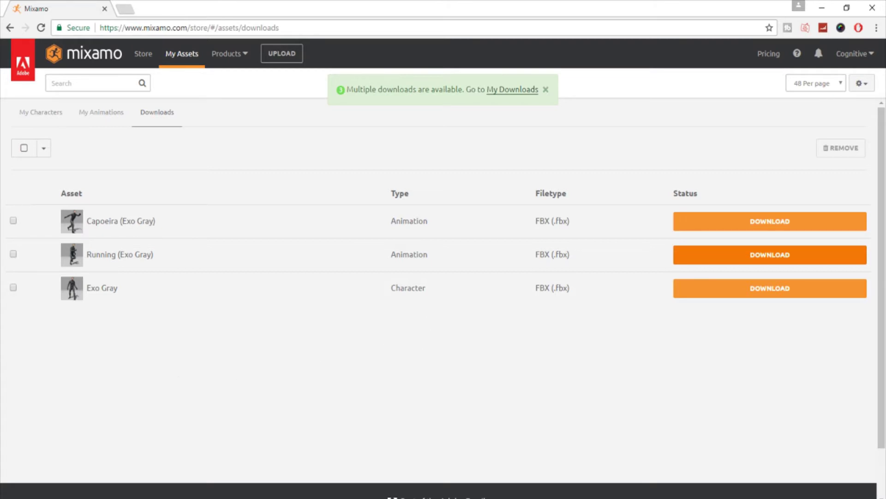
Step: Create a new folder named Animations inside the Cstudios folder
left_click(228, 496)
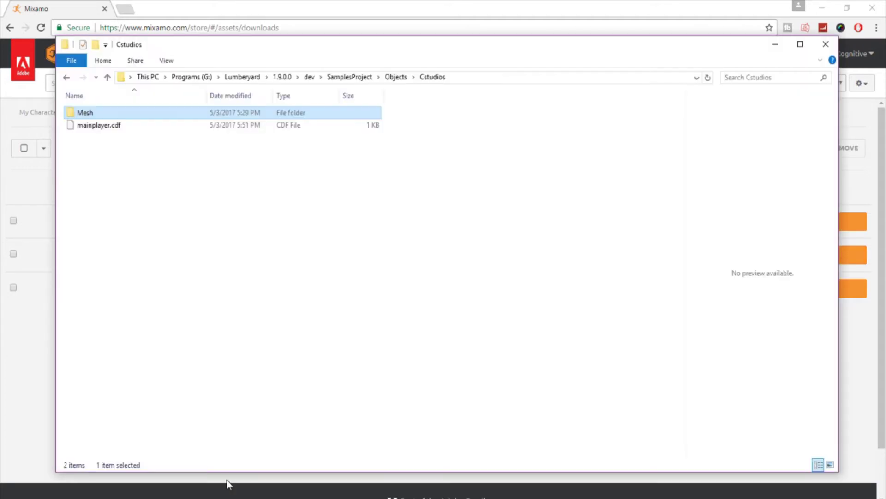
double_click(102, 115)
left_click(68, 77)
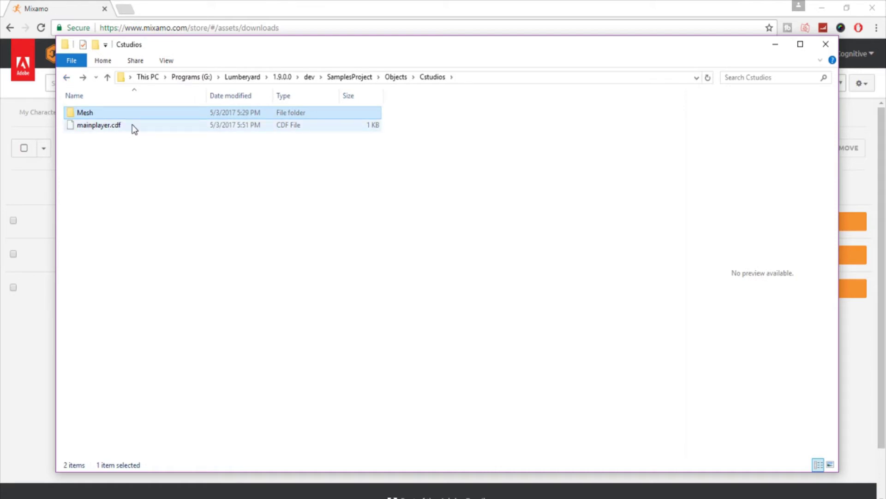
right_click(85, 152)
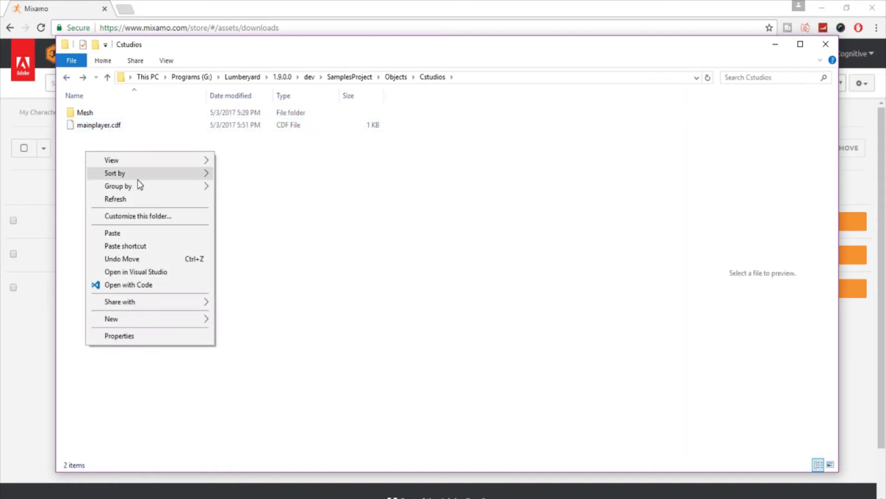
mouse_move(147, 319)
left_click(246, 320)
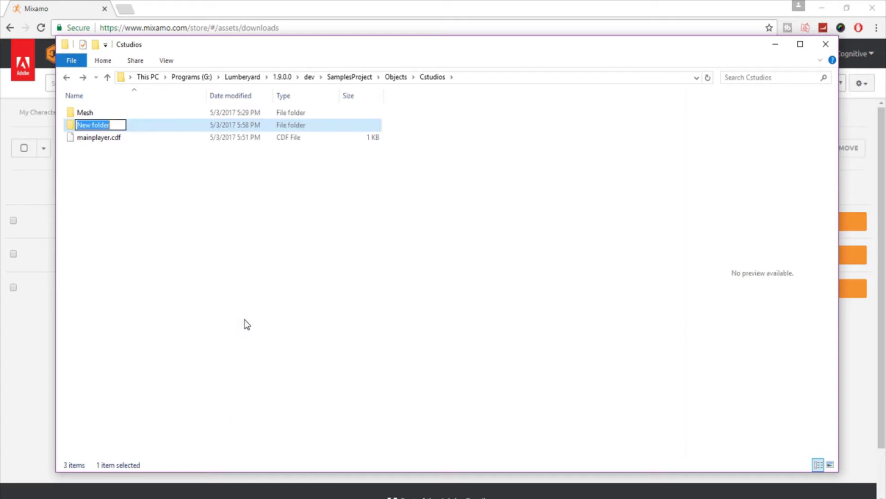
type("Animations")
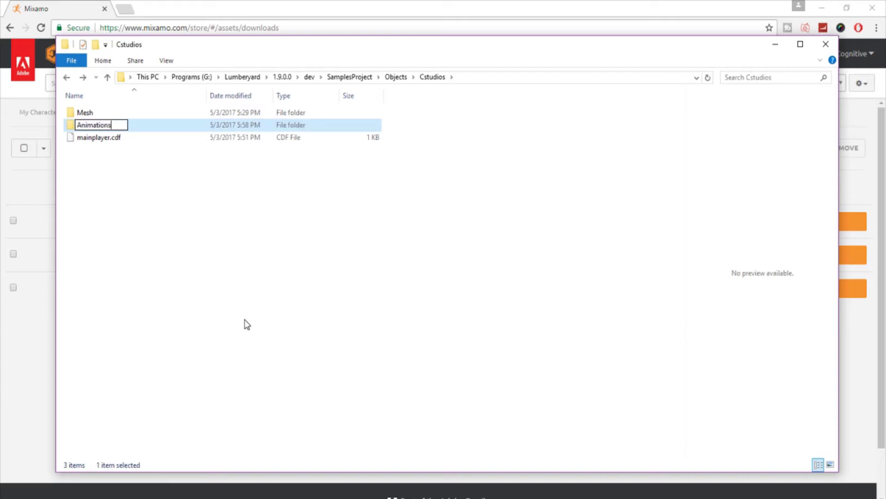
key("Return")
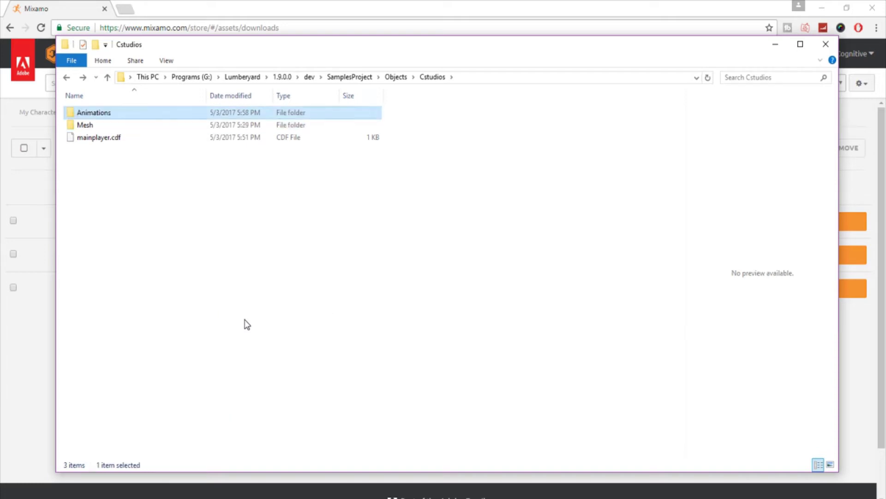
Step: Paste capoeira.fbx and running_inPlace.fbx into the new Animations folder
double_click(86, 113)
key("ctrl+v")
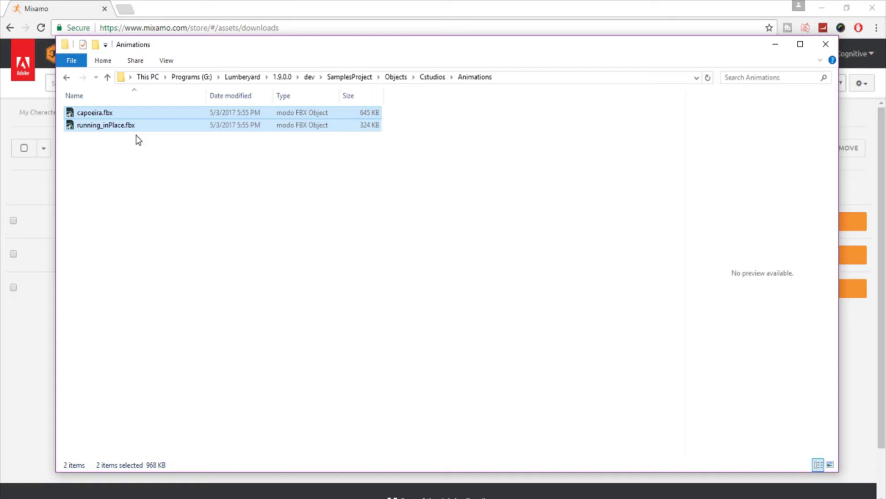
left_click(257, 215)
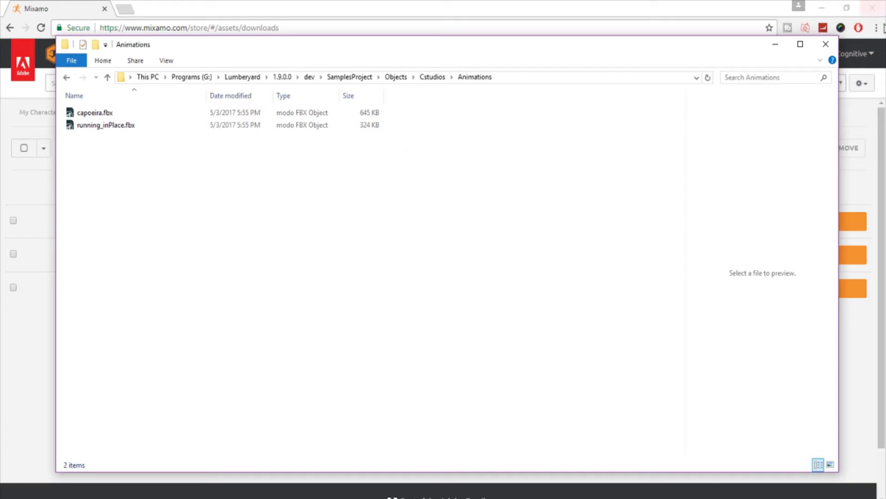
Step: Return to the editor and open exo_gray.chrparams in Geppetto
left_click(777, 45)
left_click(823, 8)
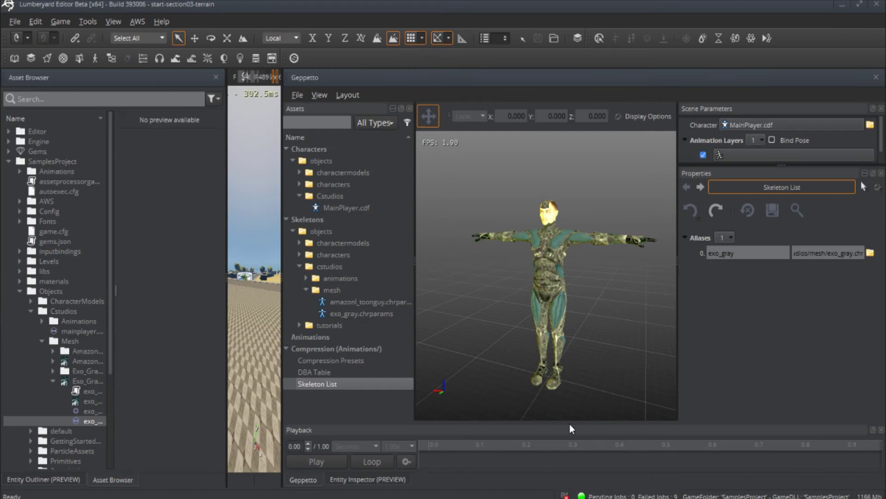
left_click(364, 314)
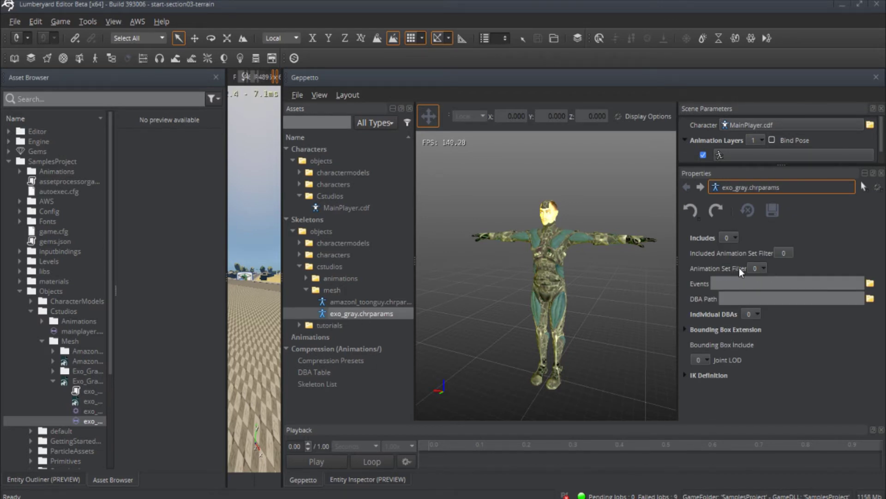
Step: Add an Animation Set Filter with *.caf, *.bspace and *.comb rows and browse for its folder
left_click(757, 265)
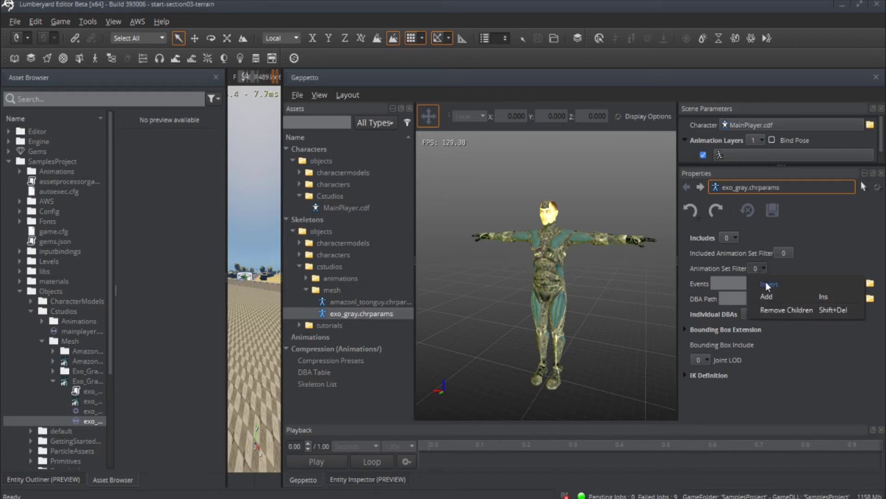
left_click(768, 295)
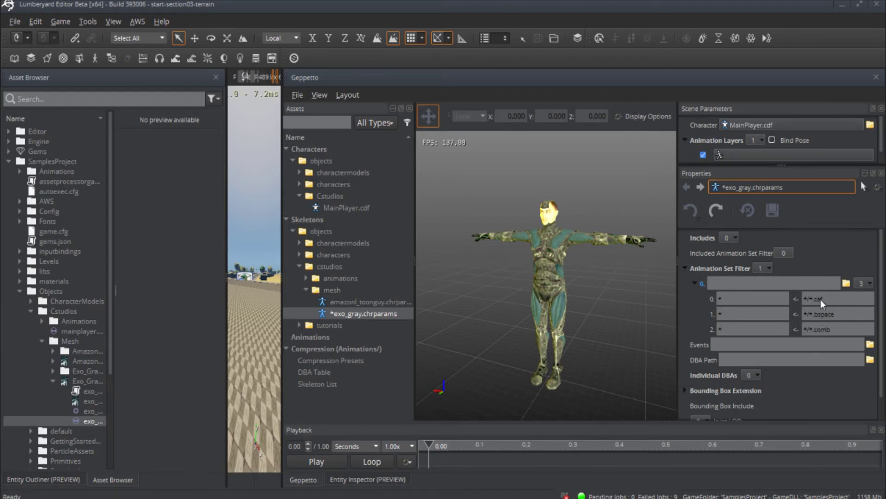
left_click(847, 282)
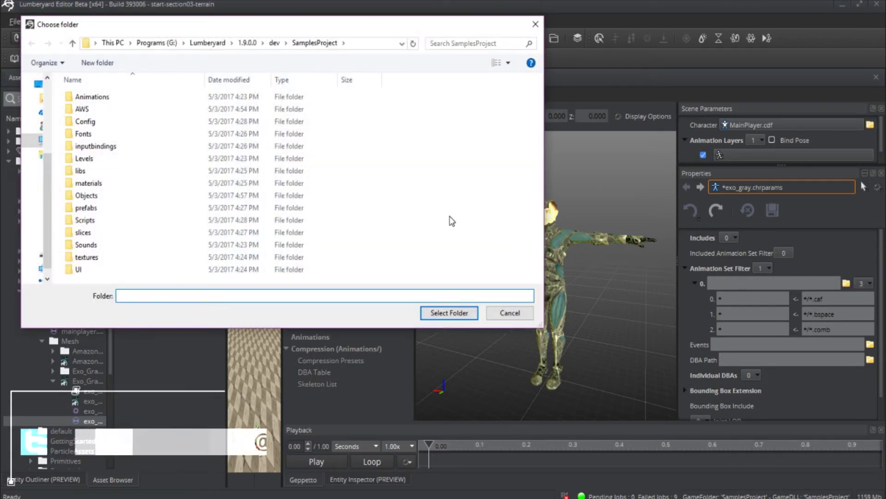
Step: Navigate through Objects > Cstudios and pick the Animations folder for the filter
double_click(90, 195)
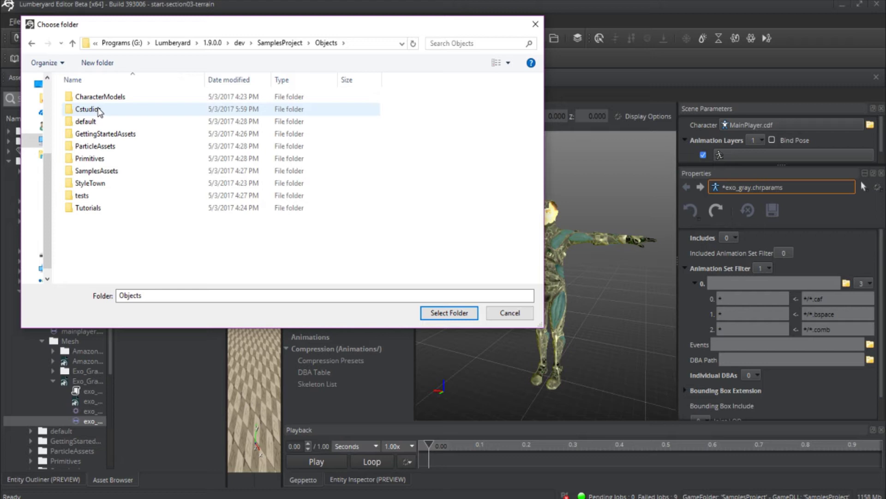
double_click(99, 111)
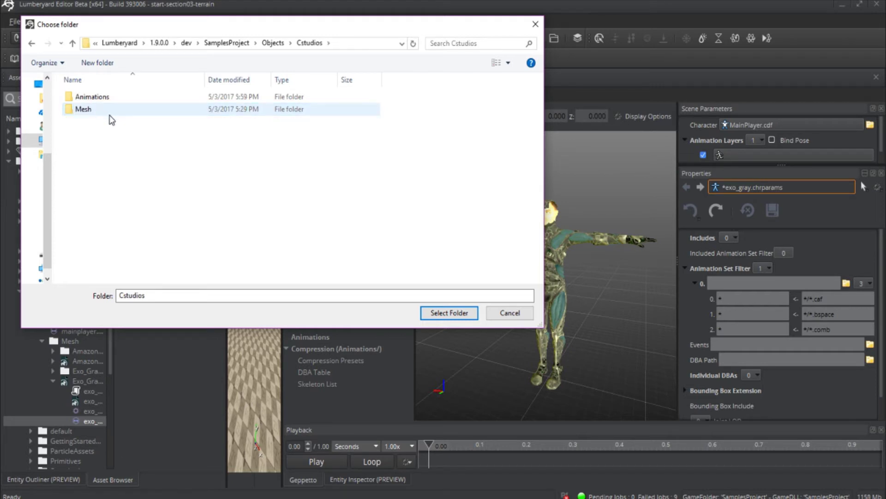
left_click(88, 97)
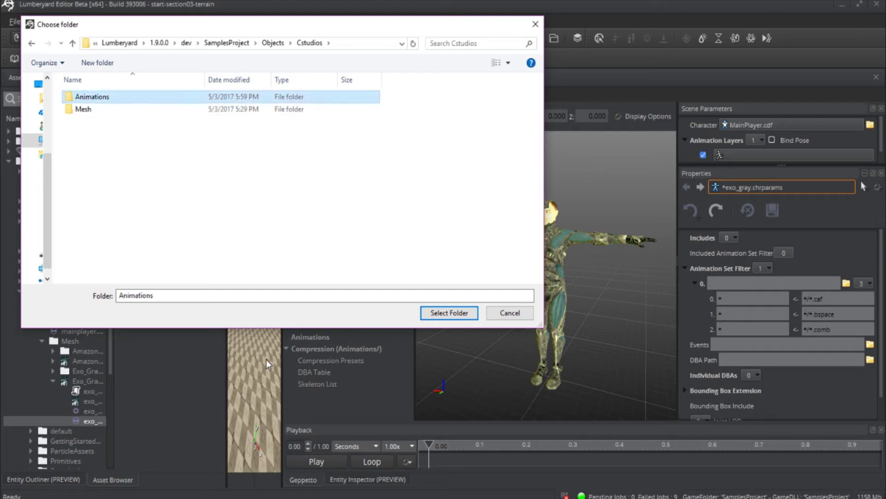
Step: Confirm Objects/Cstudios/Animations as the filter path and Save All the character files
left_click(450, 313)
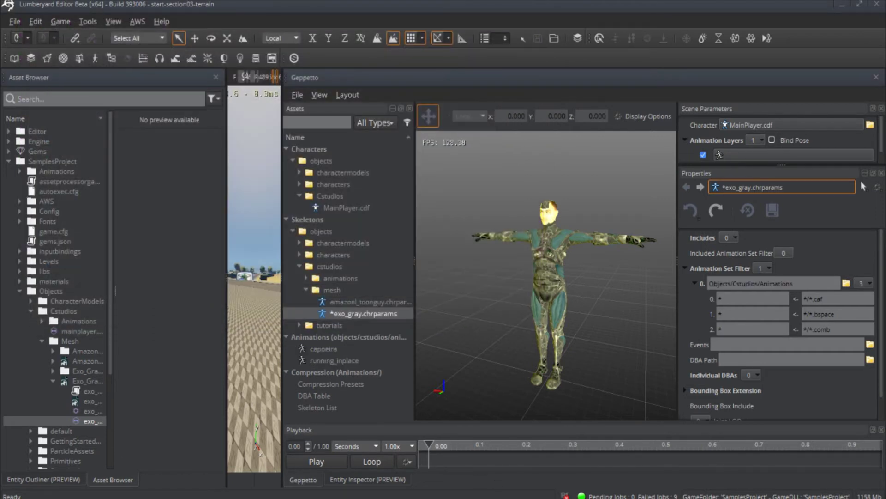
left_click(298, 95)
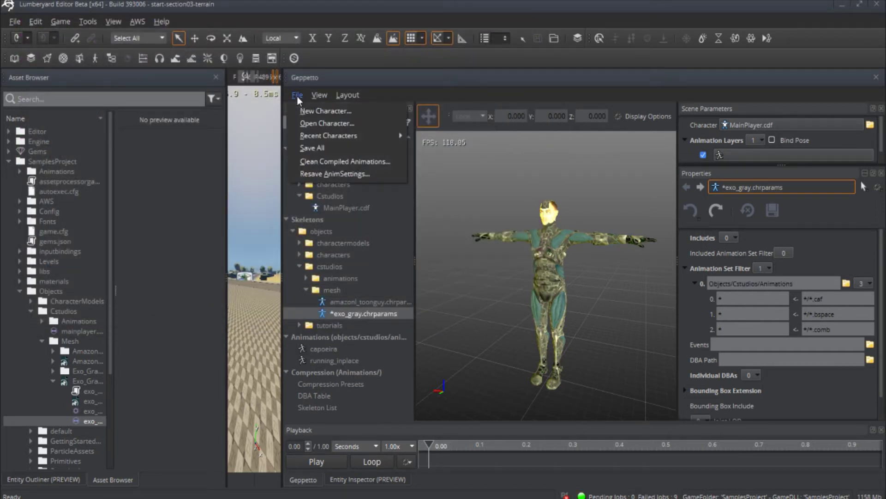
left_click(318, 149)
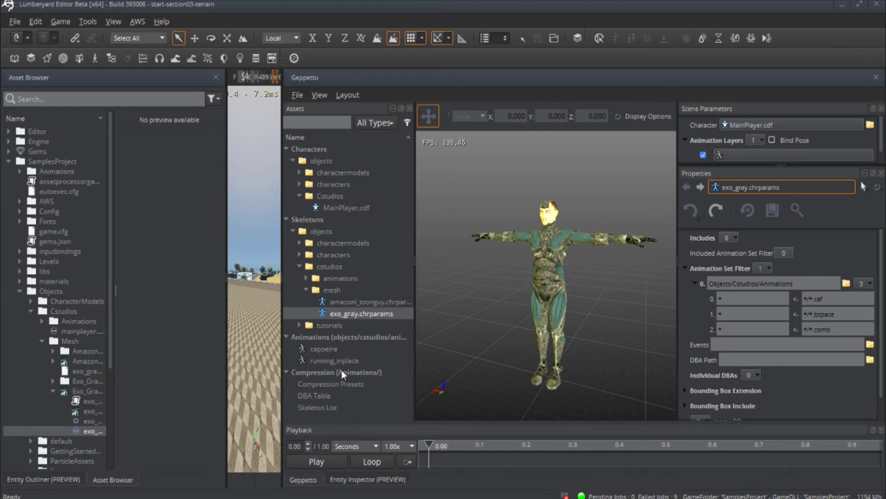
Step: Preview capoeira, then running_inplace on the character, then reselect exo_gray.chrparams
left_click(321, 349)
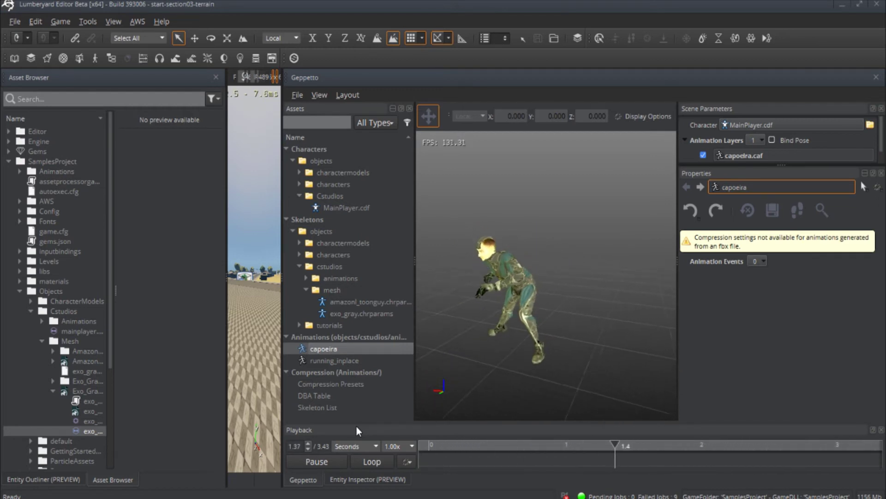
left_click(319, 361)
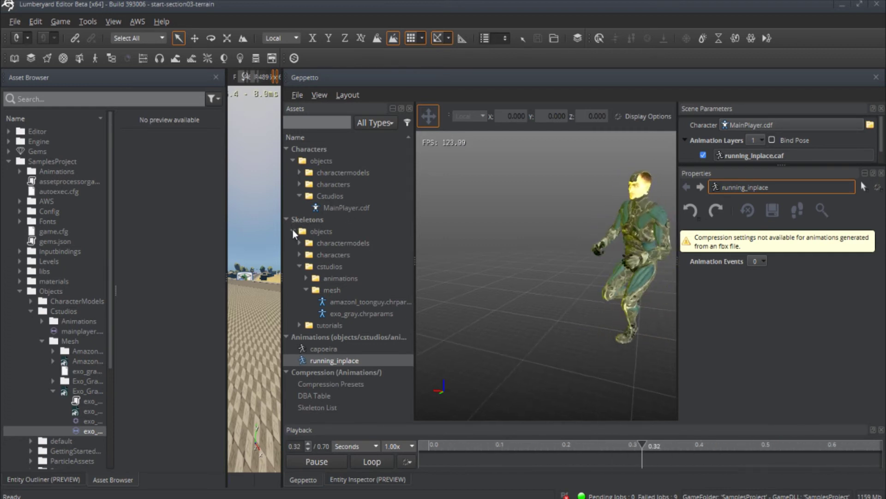
left_click(356, 313)
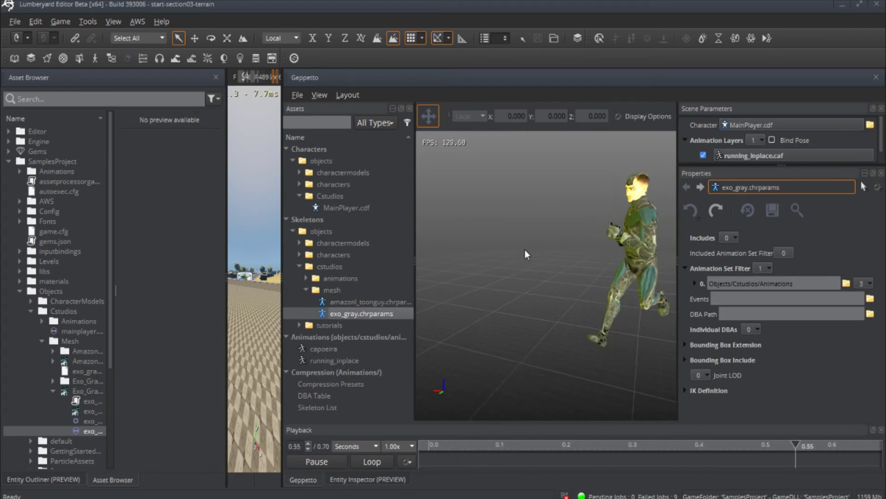
Step: Close Geppetto and widen the Perspective viewport and the Asset Browser
left_click(876, 77)
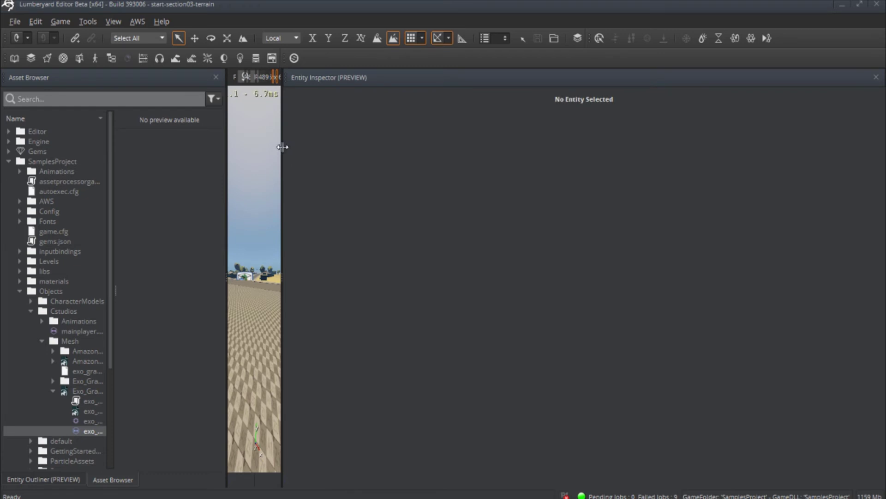
left_click_drag(282, 150, 792, 152)
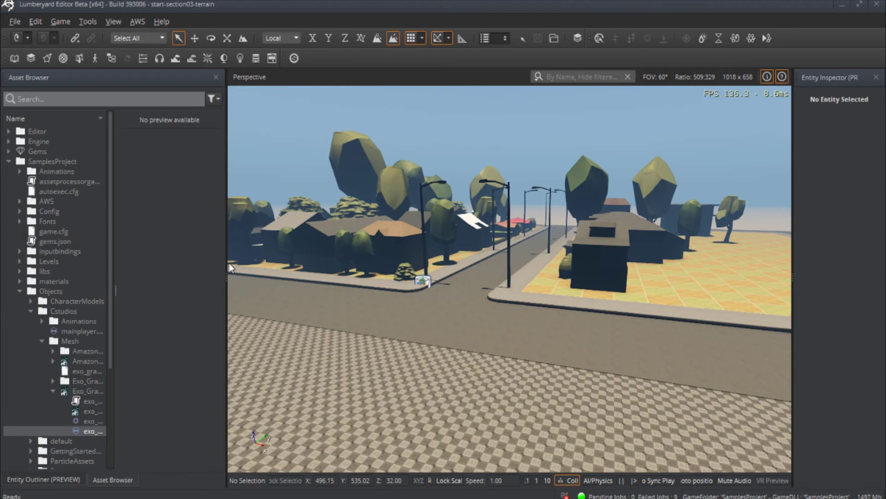
left_click_drag(226, 267, 358, 272)
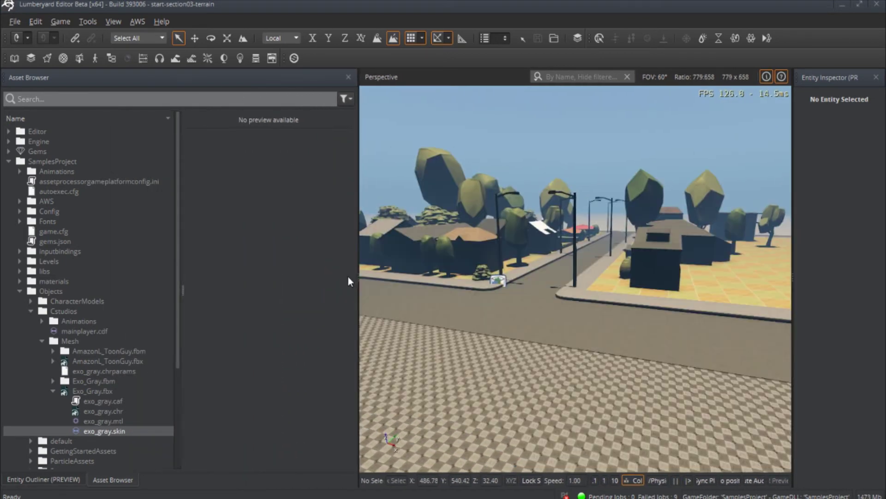
Step: Collapse Exo_Gray.fbx and the Mesh folder, then drag mainplayer.cdf into the level
left_click(52, 391)
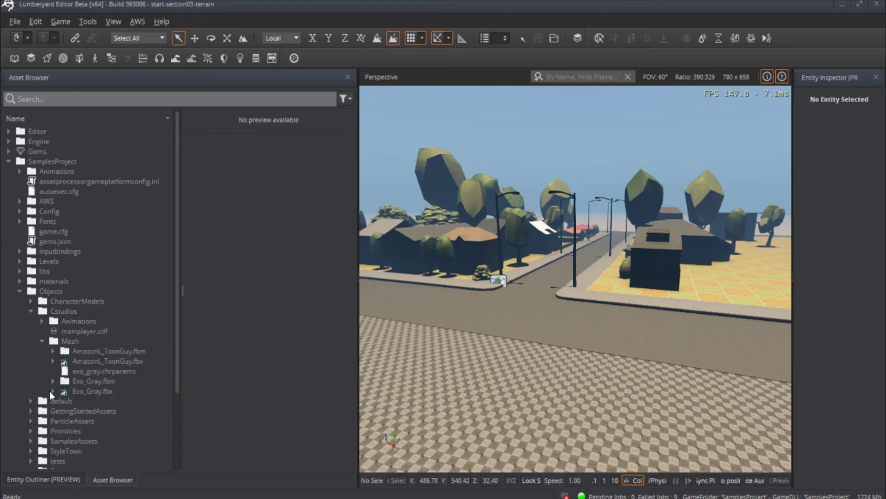
left_click(41, 342)
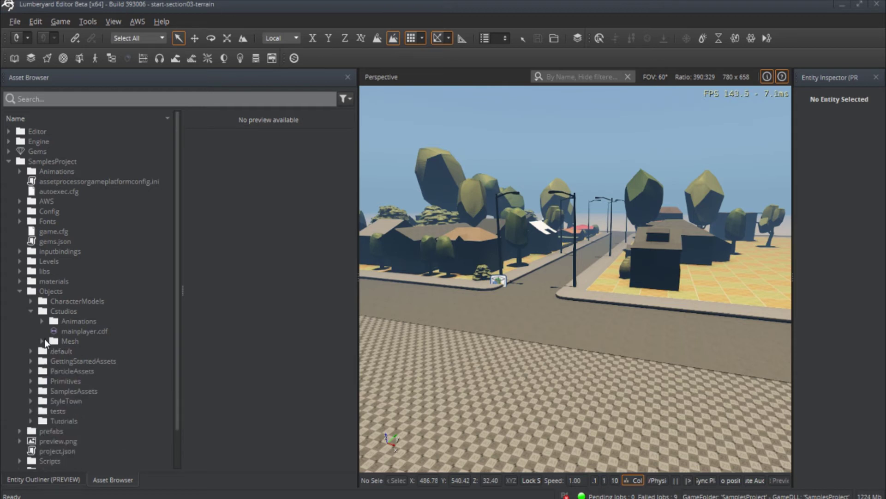
left_click_drag(81, 330, 526, 312)
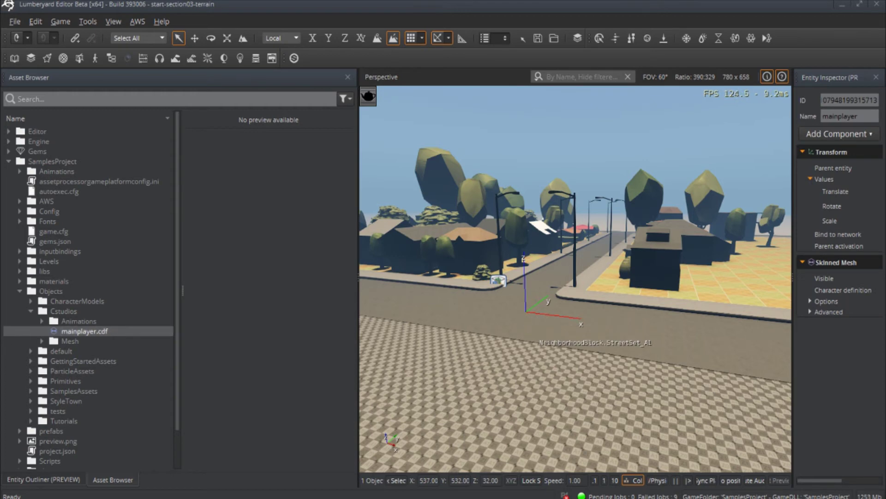
Step: Fly to and select the mainplayer entity, widen the Entity Inspector, and open Add Component
right_click_drag(533, 336, 561, 337)
key("w")
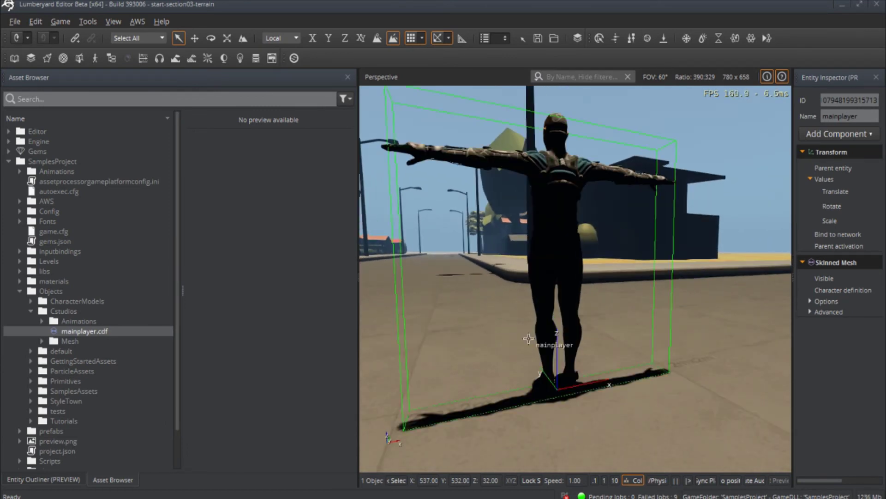
left_click(561, 337)
left_click_drag(561, 338, 508, 333, "alt")
right_click_drag(508, 333, 508, 356, "alt")
left_click_drag(508, 356, 465, 358, "alt")
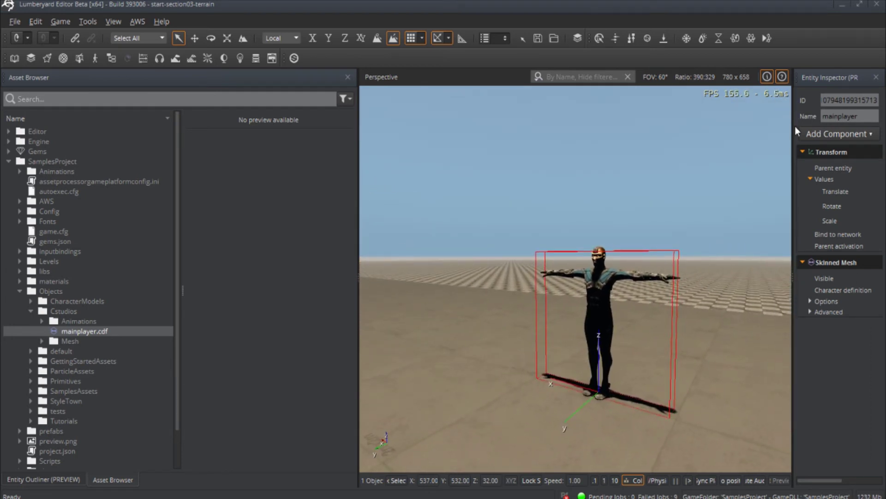
left_click_drag(794, 126, 681, 132)
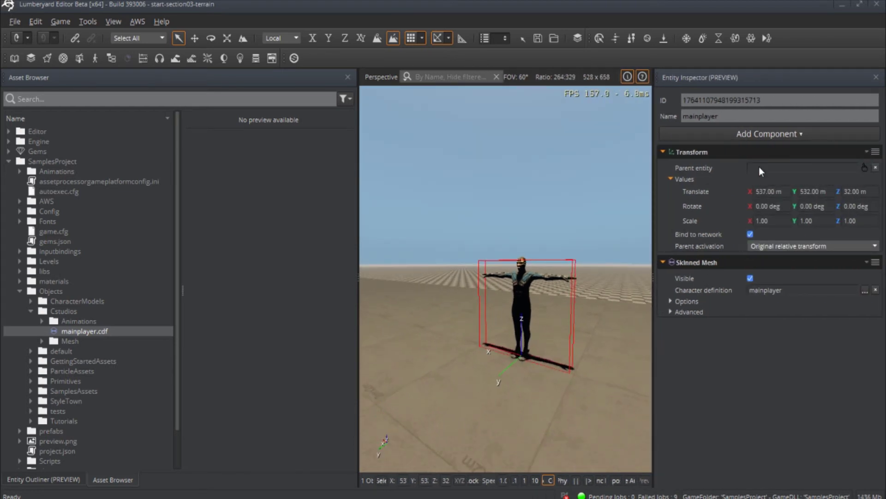
left_click(784, 135)
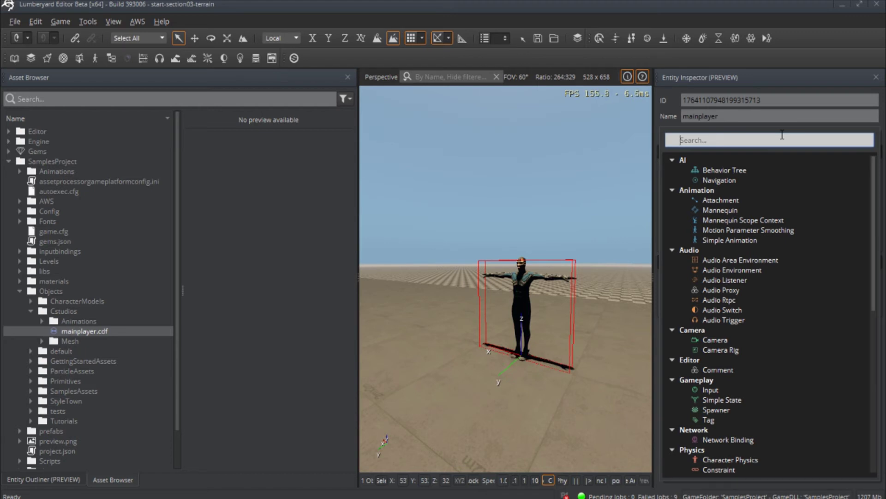
Step: Add a Simple Animation component with one playback entry set to capoeira
left_click(722, 240)
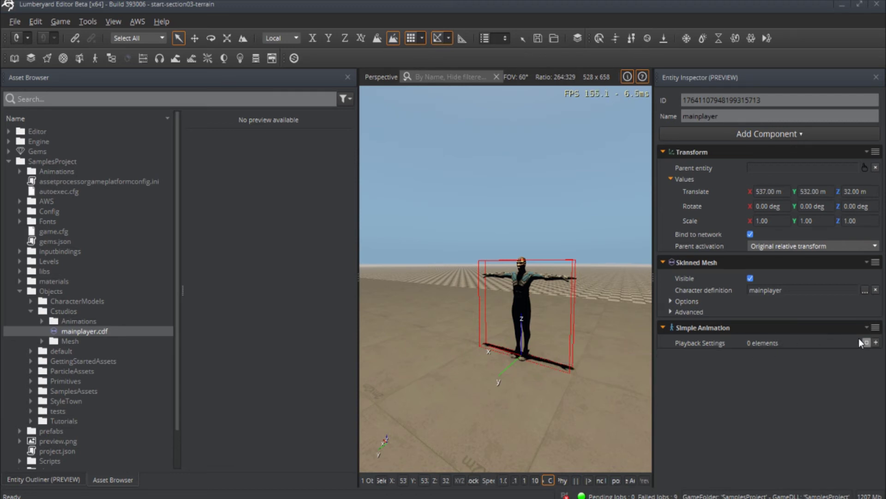
left_click(876, 342)
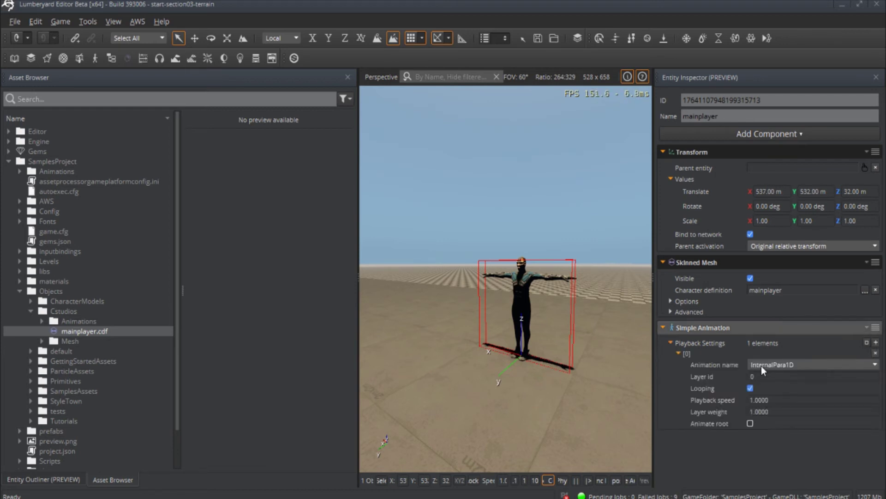
left_click(874, 365)
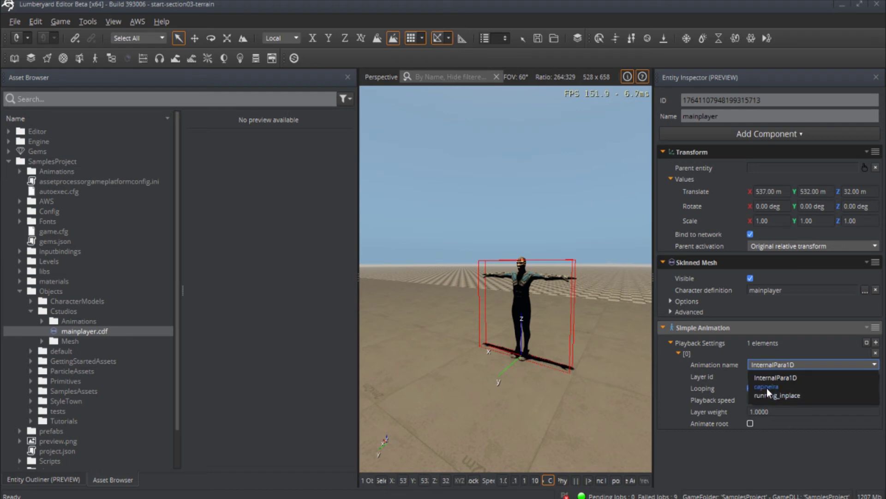
left_click(766, 388)
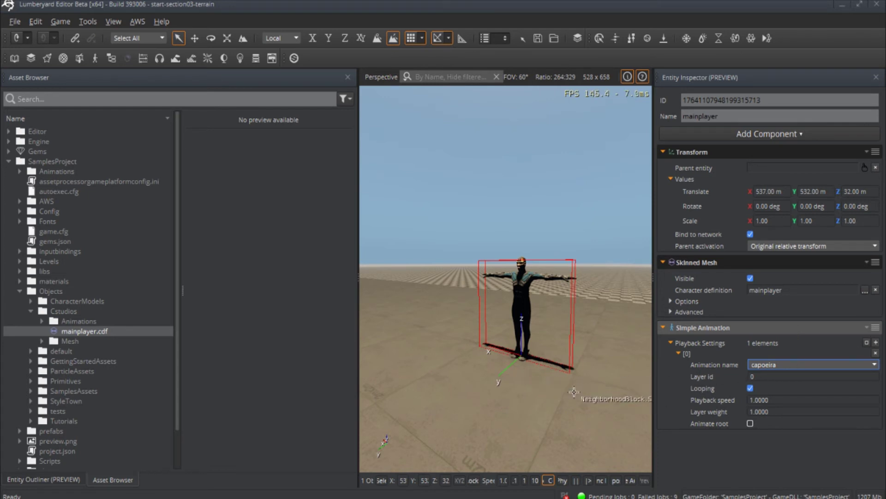
key("ctrl+g")
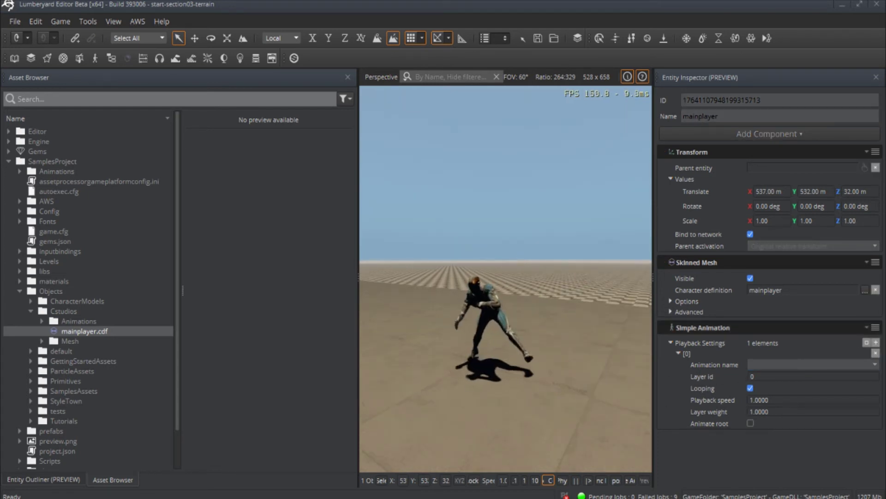